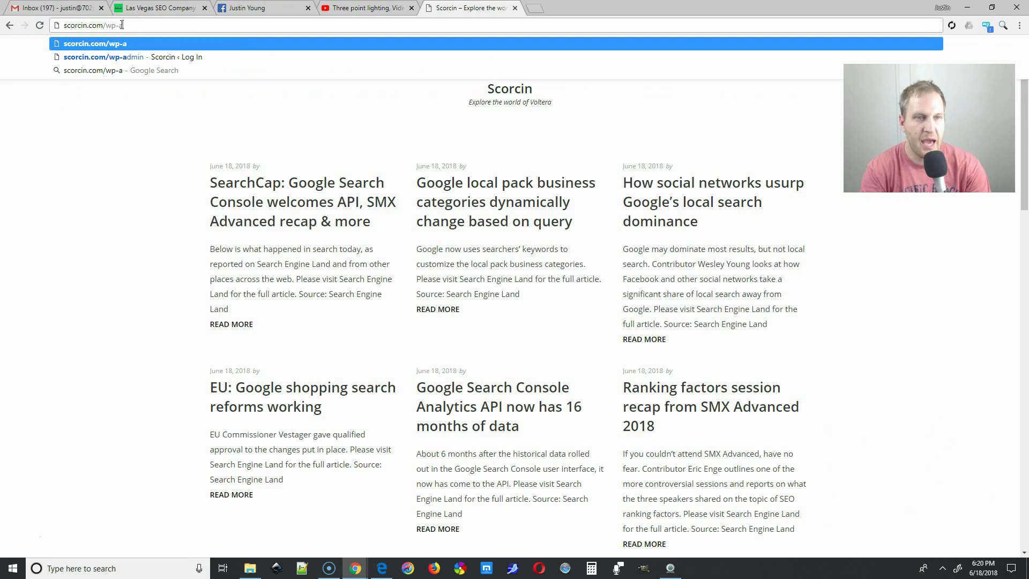
Open scorcin.com/wp-admin and log in with the prefilled credentials, enabling Remember Me.
{"action": "key", "text": "Return"}
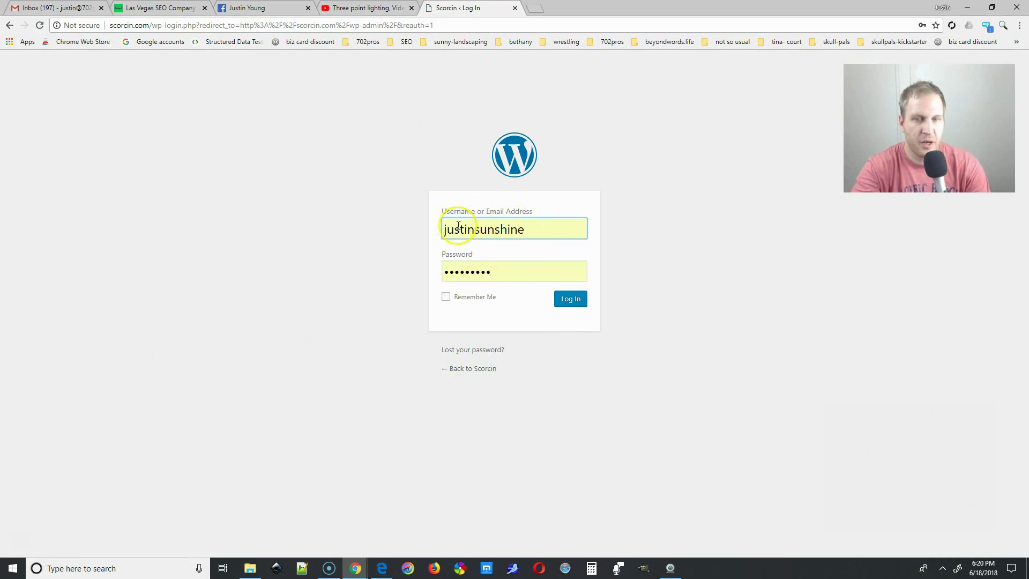
{"action": "left_click", "coordinate": [445, 297]}
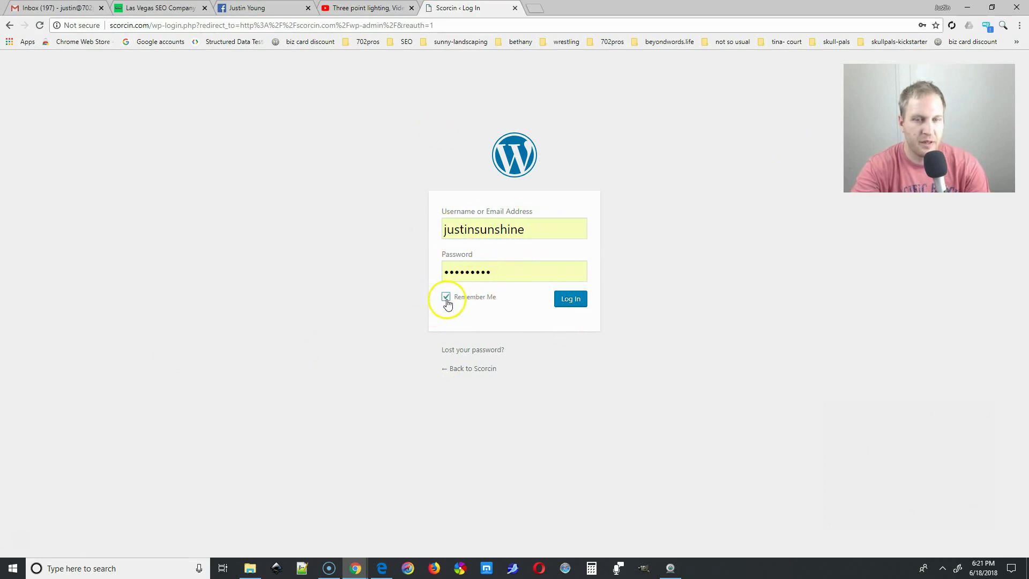
{"action": "left_click", "coordinate": [569, 302]}
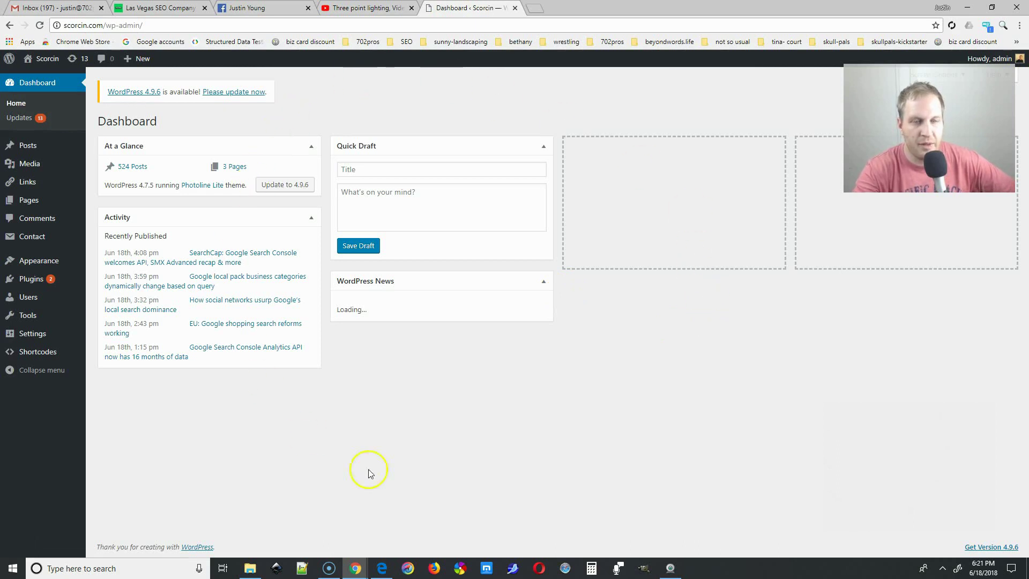
Open the theme customizer for the Scorcin site and look through its Site Identity settings.
{"action": "mouse_move", "coordinate": [26, 244]}
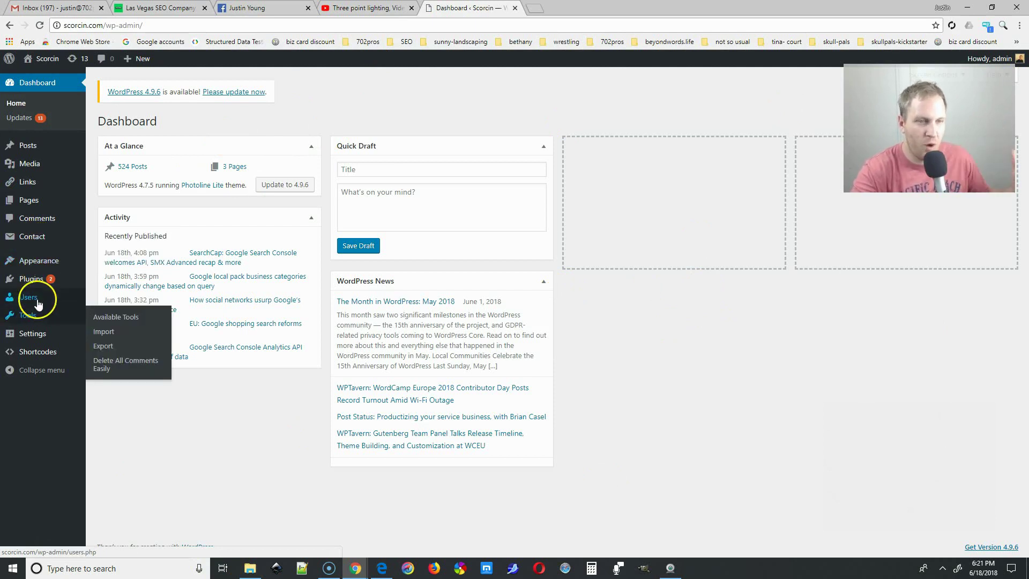
{"action": "mouse_move", "coordinate": [50, 259]}
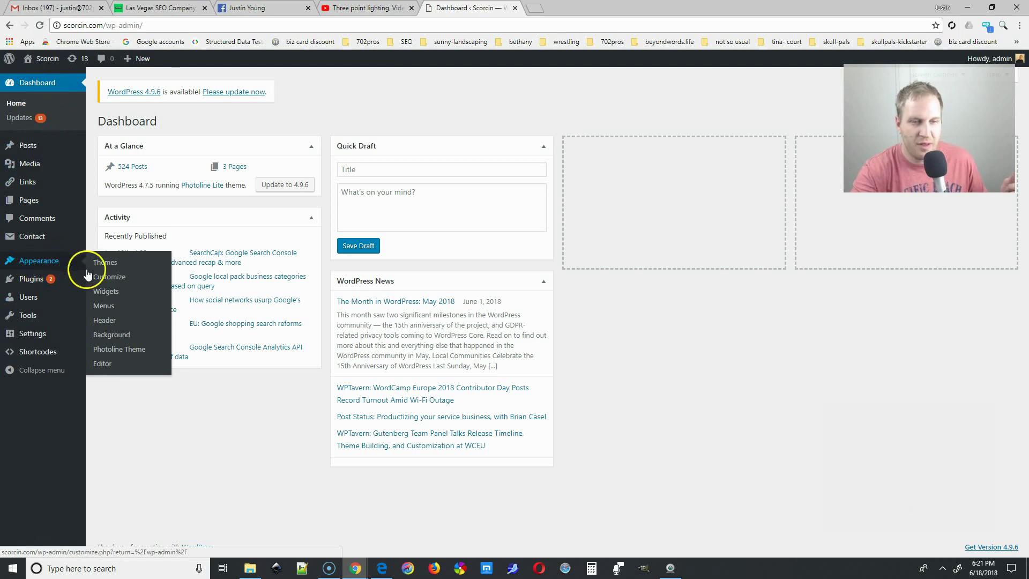
{"action": "left_click", "coordinate": [112, 283]}
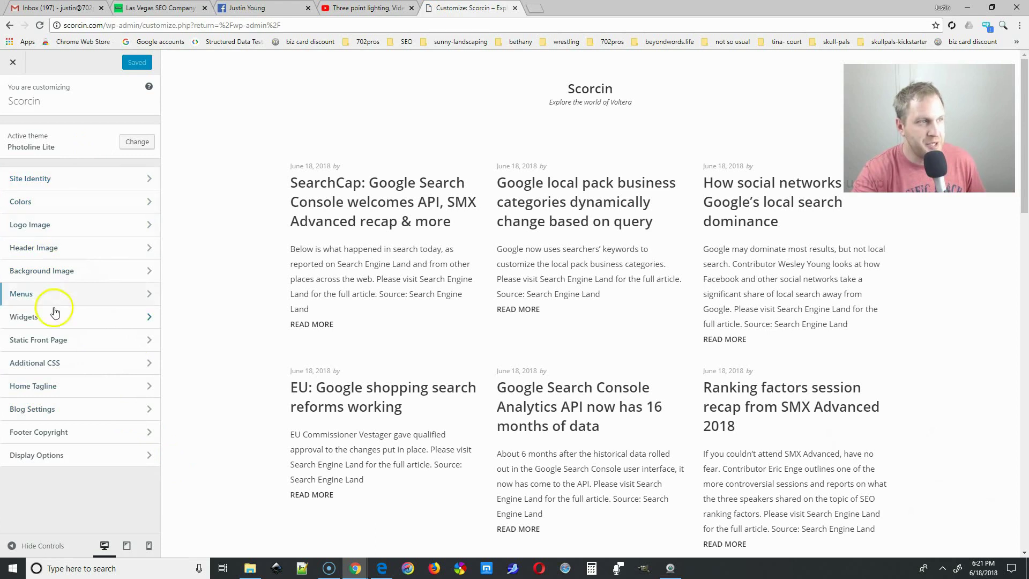
{"action": "left_click", "coordinate": [80, 182]}
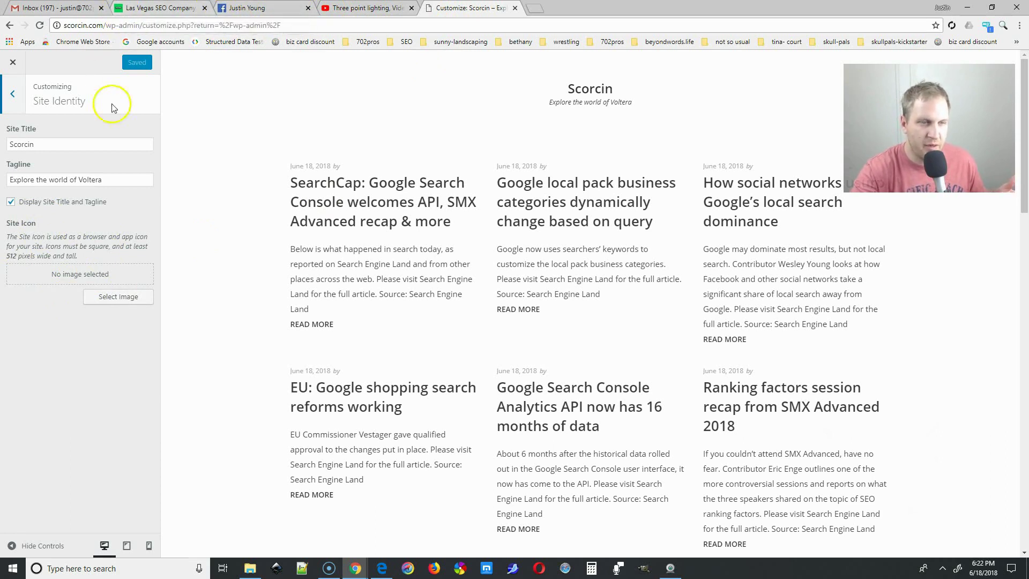
{"action": "left_click", "coordinate": [13, 97]}
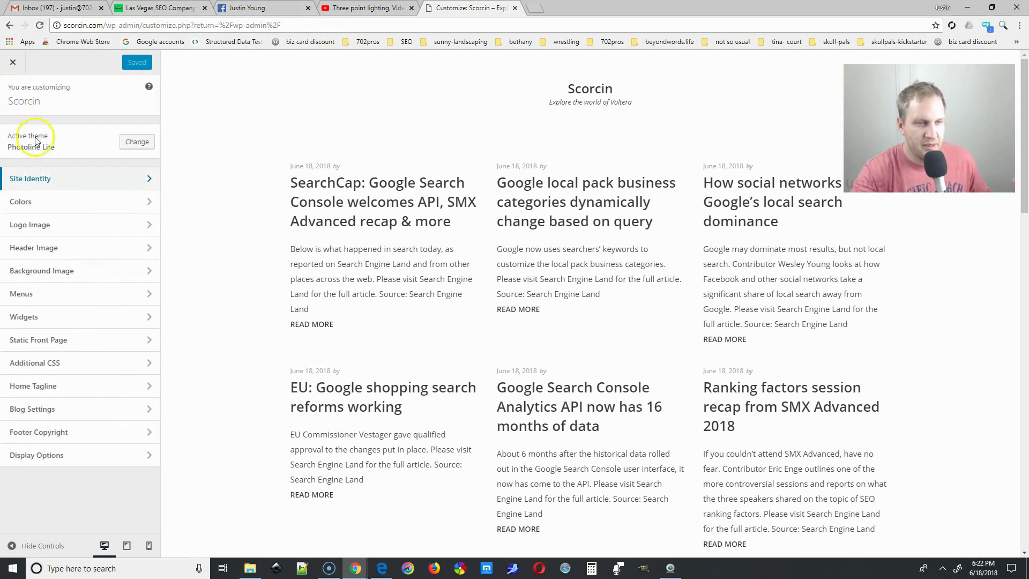
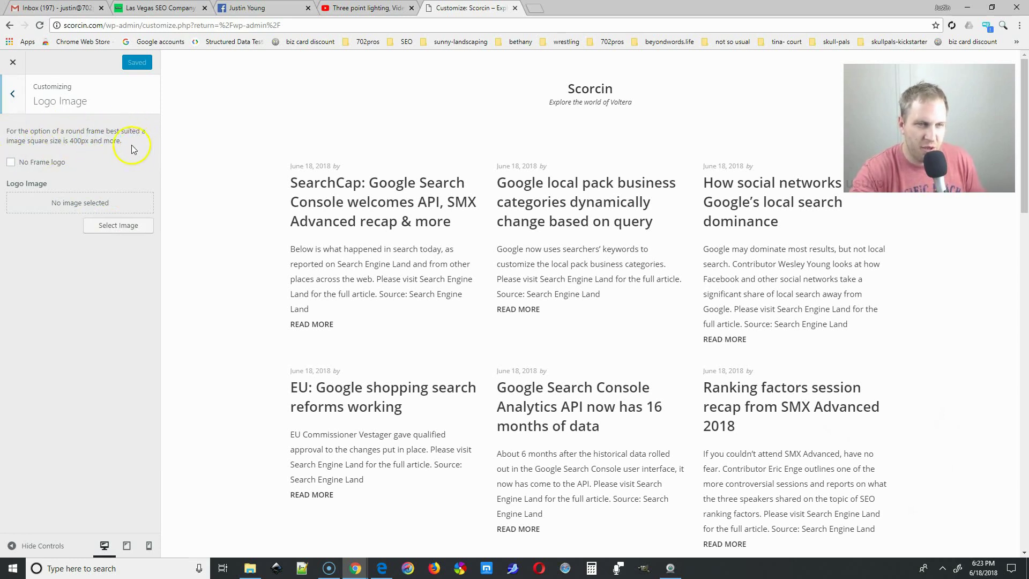
Check the logo size note in the Logo Image settings, then open image selection and browse the media library.
{"action": "left_click_drag", "start_coordinate": [133, 149], "coordinate": [6, 127]}
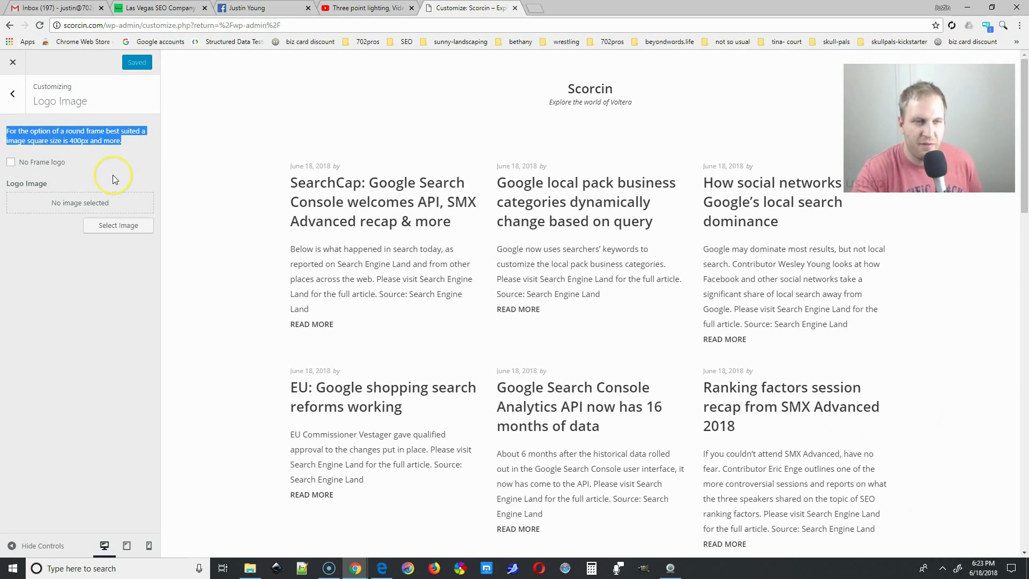
{"action": "left_click", "coordinate": [108, 229]}
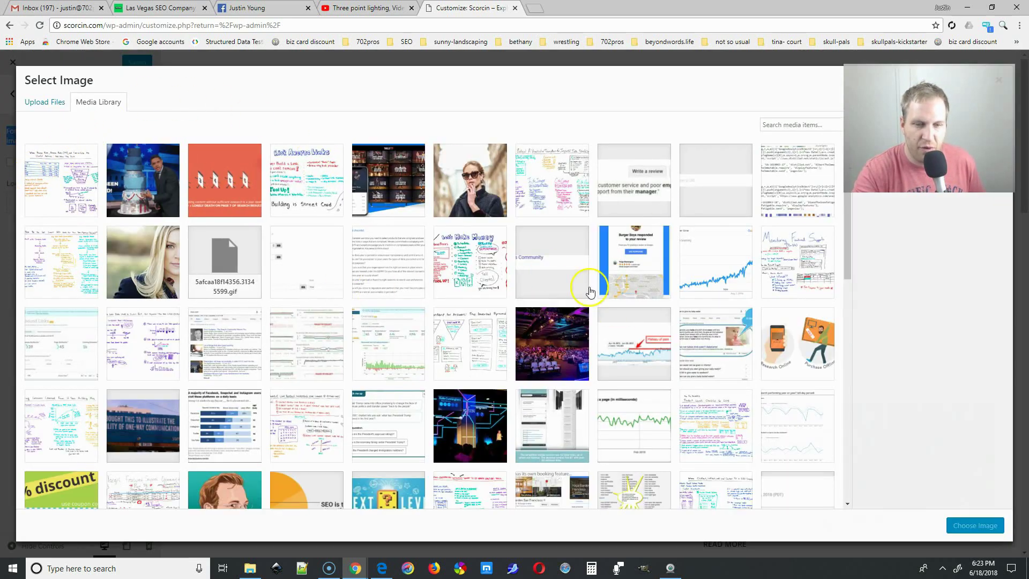
{"action": "scroll", "coordinate": [568, 289], "scroll_direction": "down", "scroll_amount": 3}
{"action": "scroll", "coordinate": [435, 353], "scroll_direction": "down", "scroll_amount": 3}
{"action": "scroll", "coordinate": [436, 354], "scroll_direction": "up", "scroll_amount": 4}
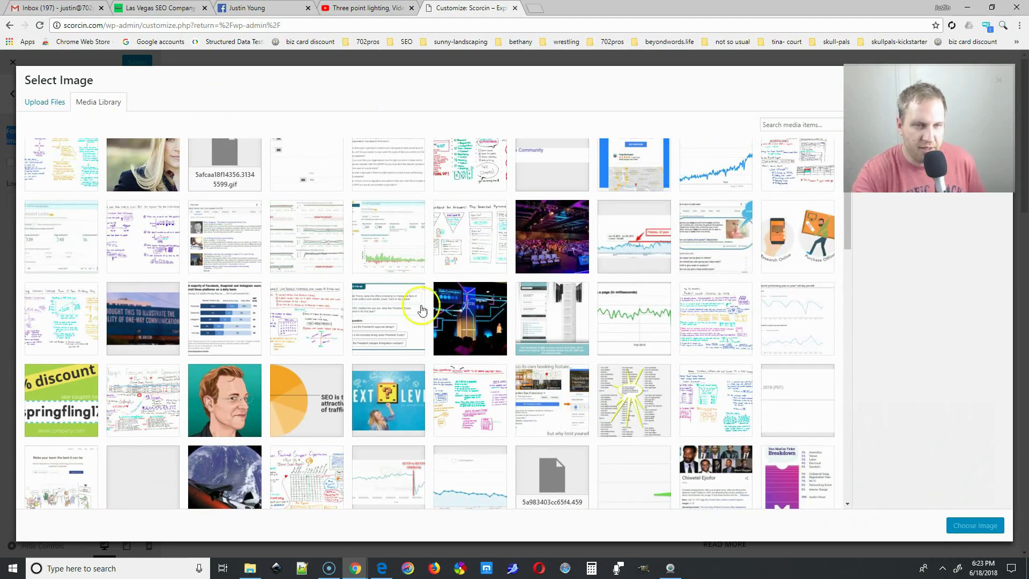
{"action": "scroll", "coordinate": [305, 252], "scroll_direction": "up", "scroll_amount": 2}
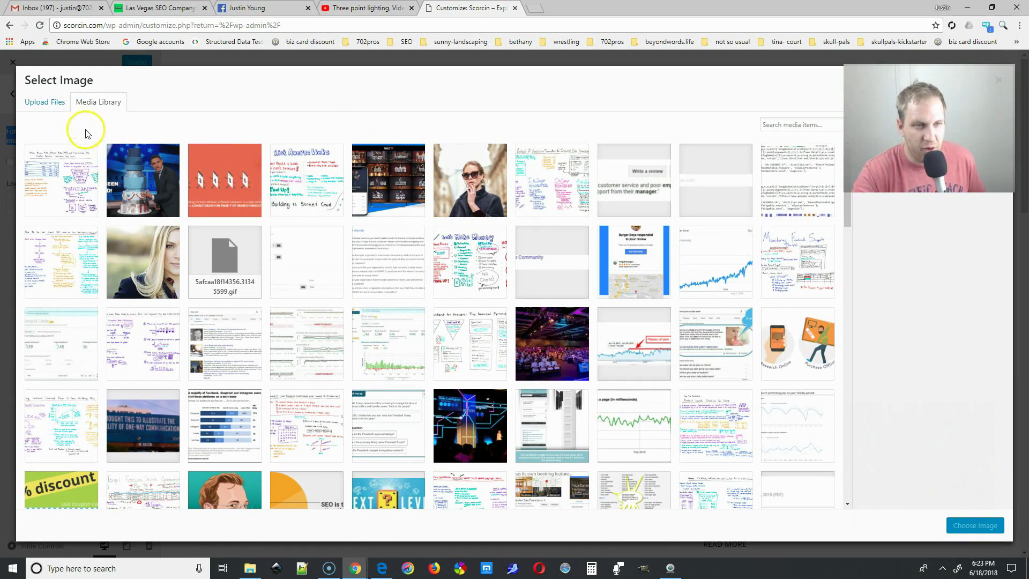
Upload the logo-w-bg-2018 image from the nested 702pros folder in My Drive to the media library.
{"action": "left_click", "coordinate": [47, 105]}
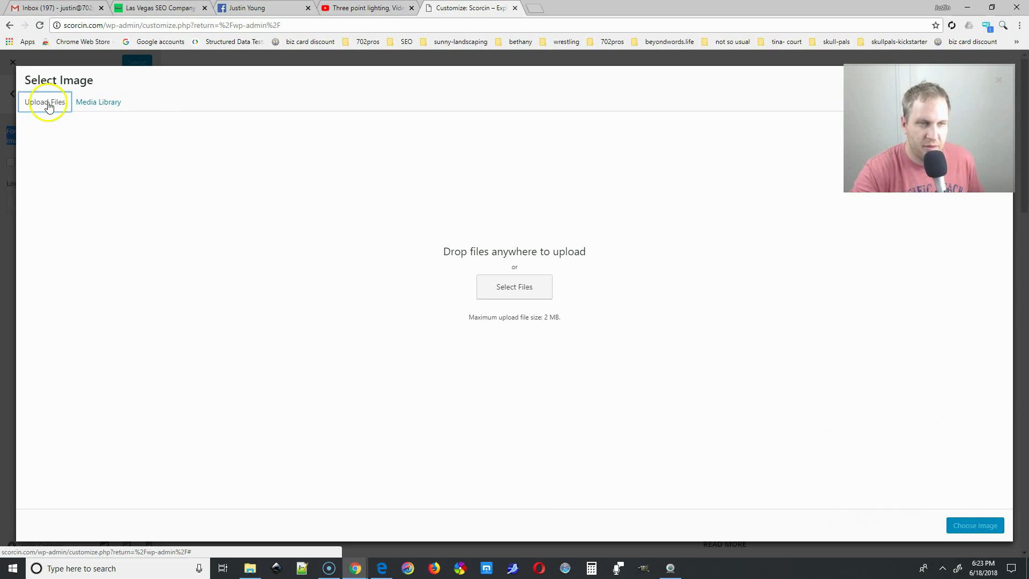
{"action": "left_click", "coordinate": [508, 288]}
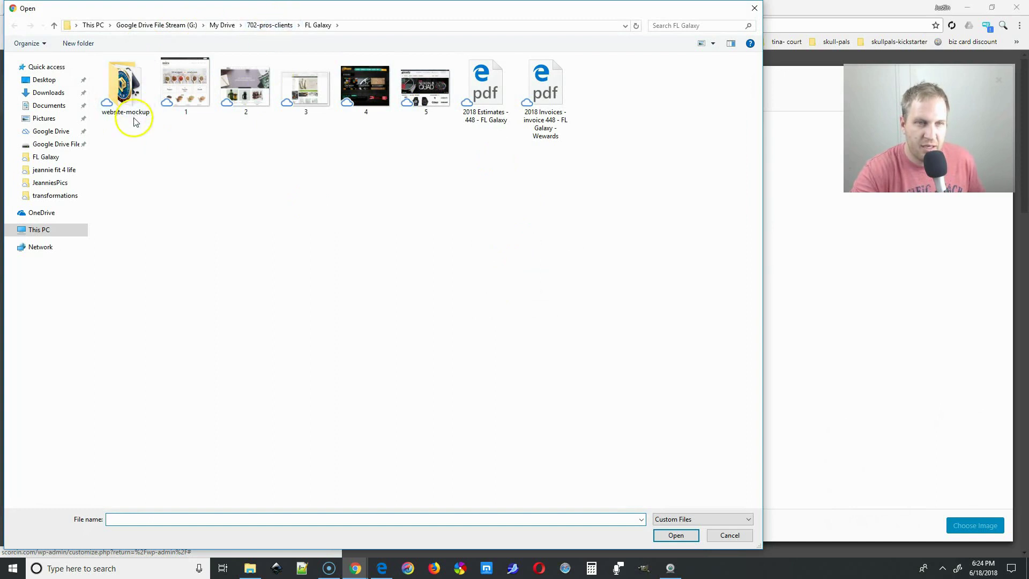
{"action": "left_click", "coordinate": [275, 26]}
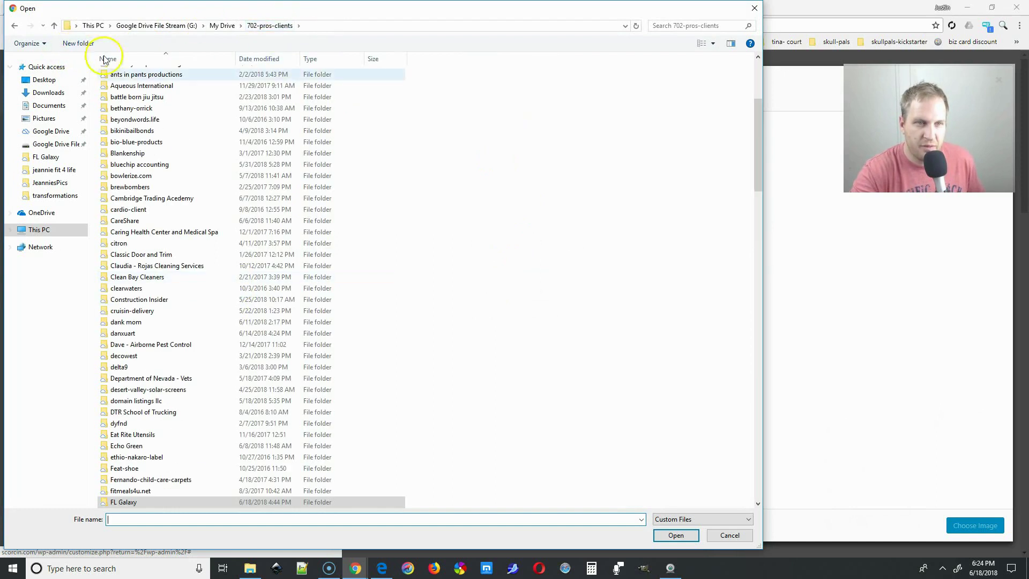
{"action": "left_click", "coordinate": [221, 25]}
{"action": "double_click", "coordinate": [130, 78]}
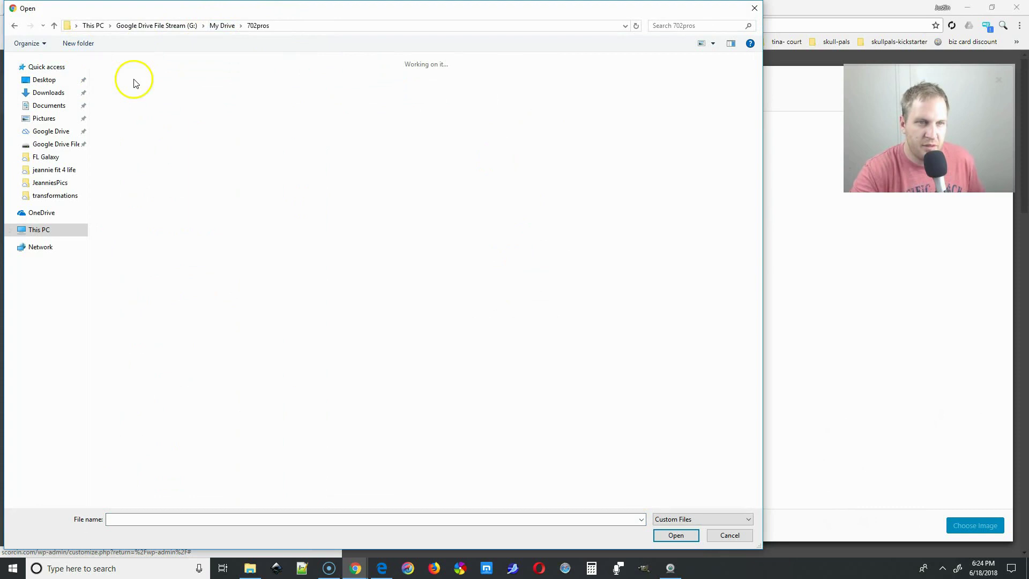
{"action": "double_click", "coordinate": [138, 102]}
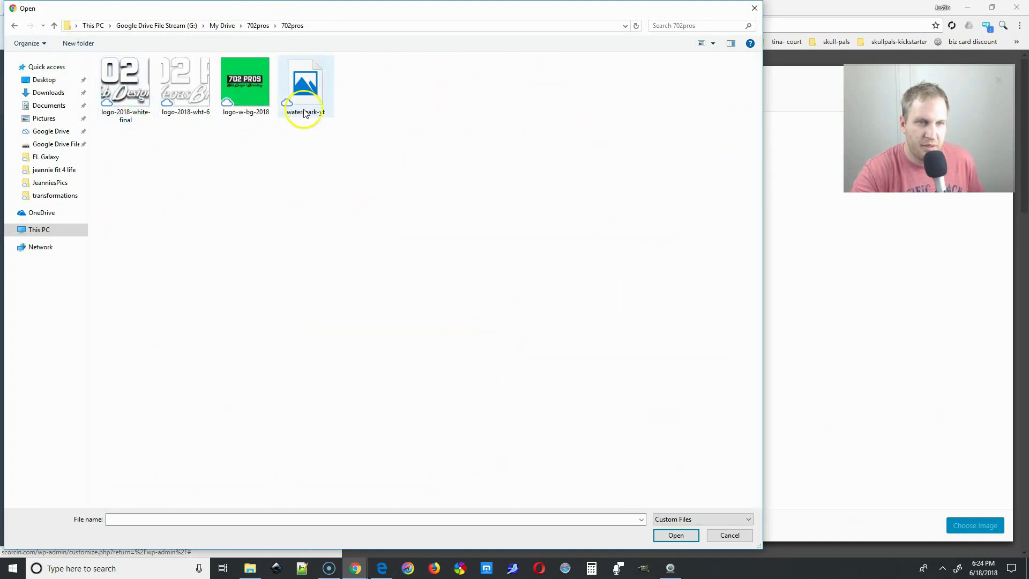
{"action": "double_click", "coordinate": [256, 87]}
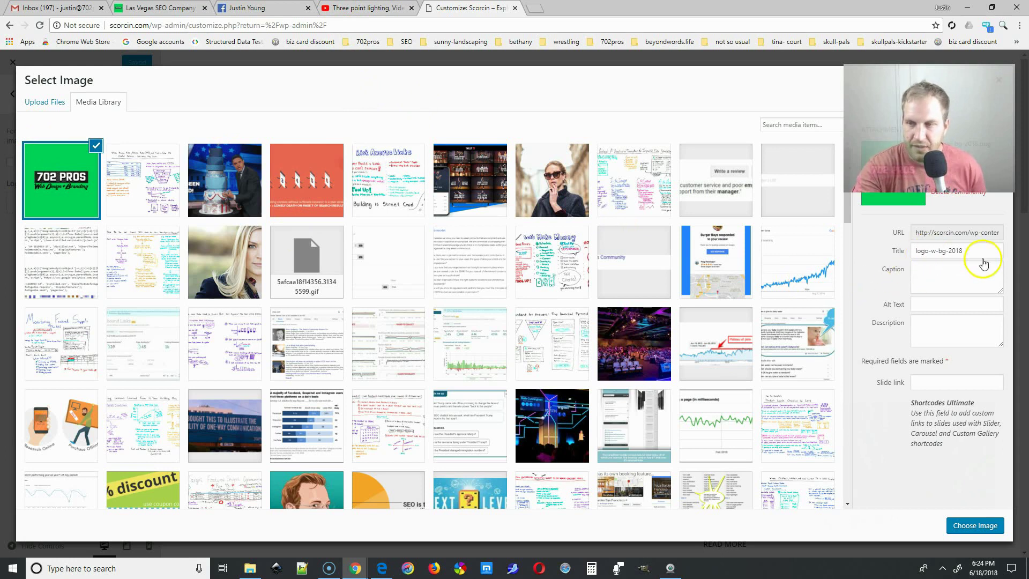
Set the uploaded logo image's title to "702 pros web design - logo".
{"action": "left_click_drag", "start_coordinate": [981, 252], "coordinate": [885, 262]}
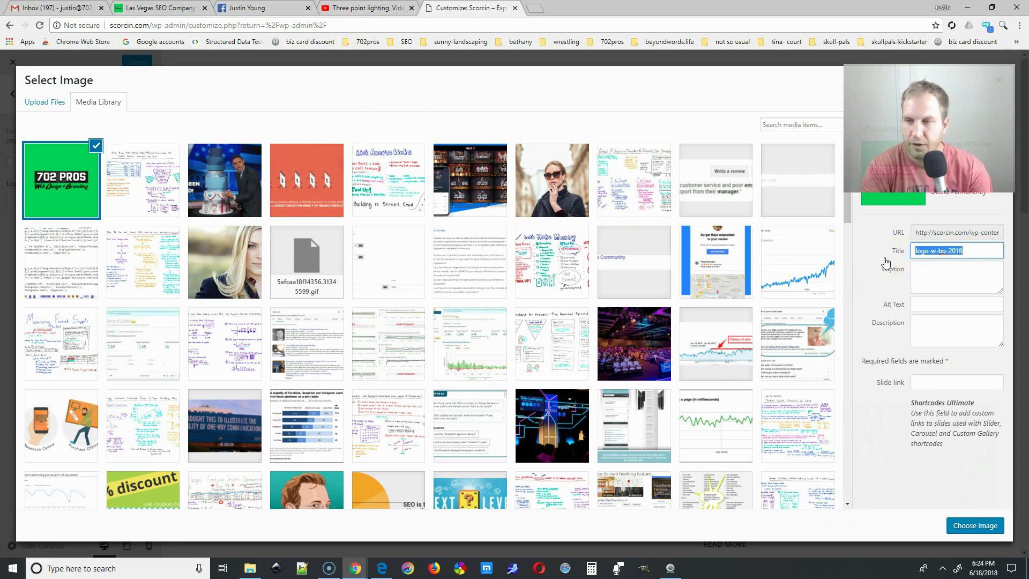
{"action": "type", "text": "702 pros web design - logo"}
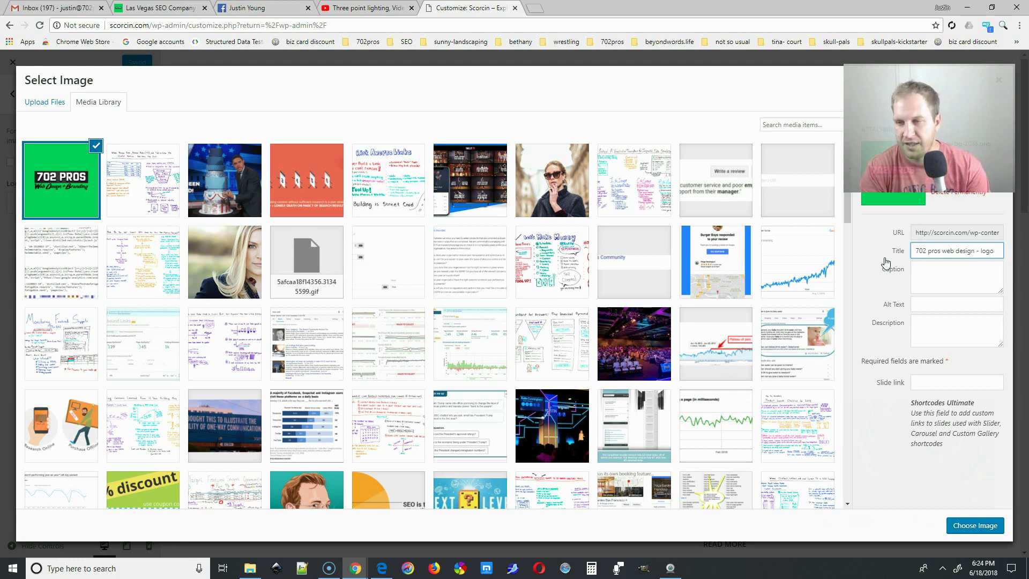
{"action": "key", "text": "ctrl+a"}
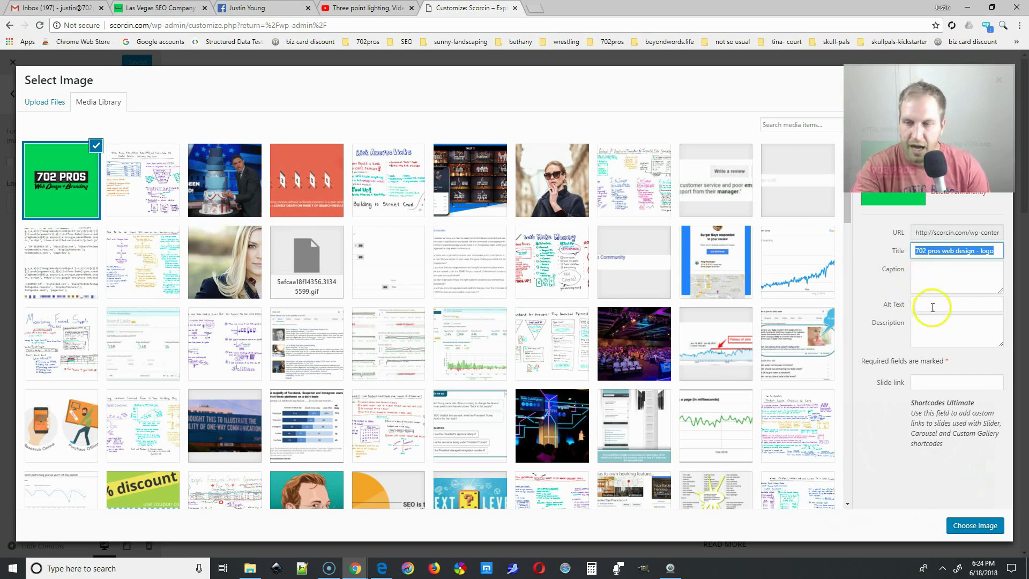
{"action": "left_click", "coordinate": [932, 250]}
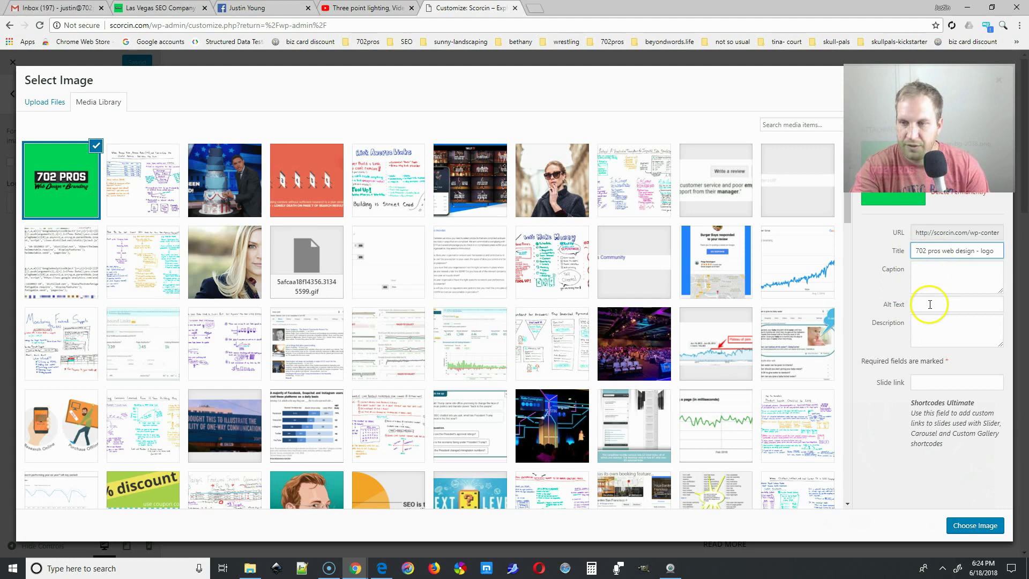
Copy the image title "702 pros web design - logo" into its alt text and description.
{"action": "triple_click", "coordinate": [938, 251]}
{"action": "key", "text": "ctrl+c"}
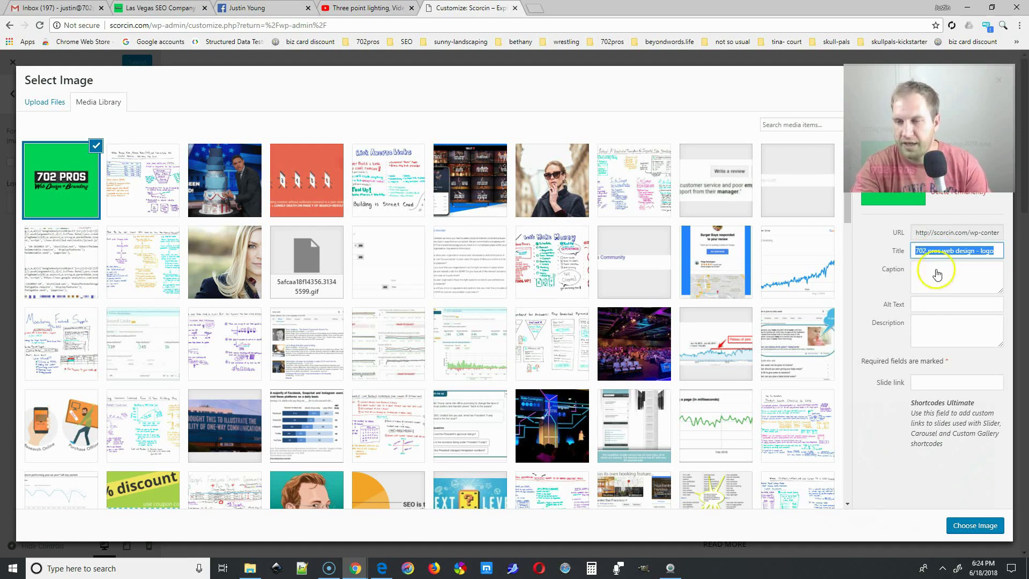
{"action": "left_click", "coordinate": [930, 304]}
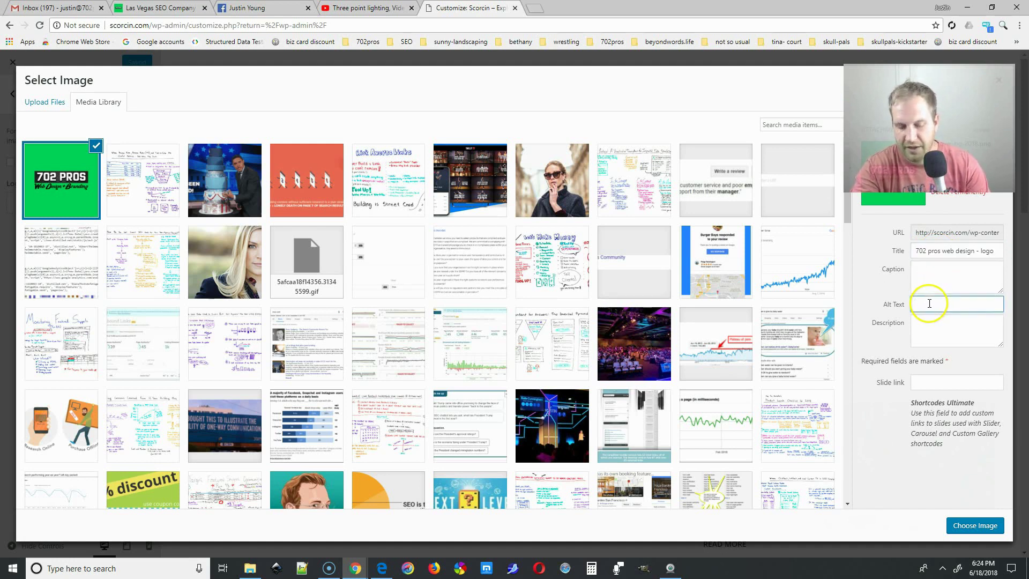
{"action": "key", "text": "ctrl+v"}
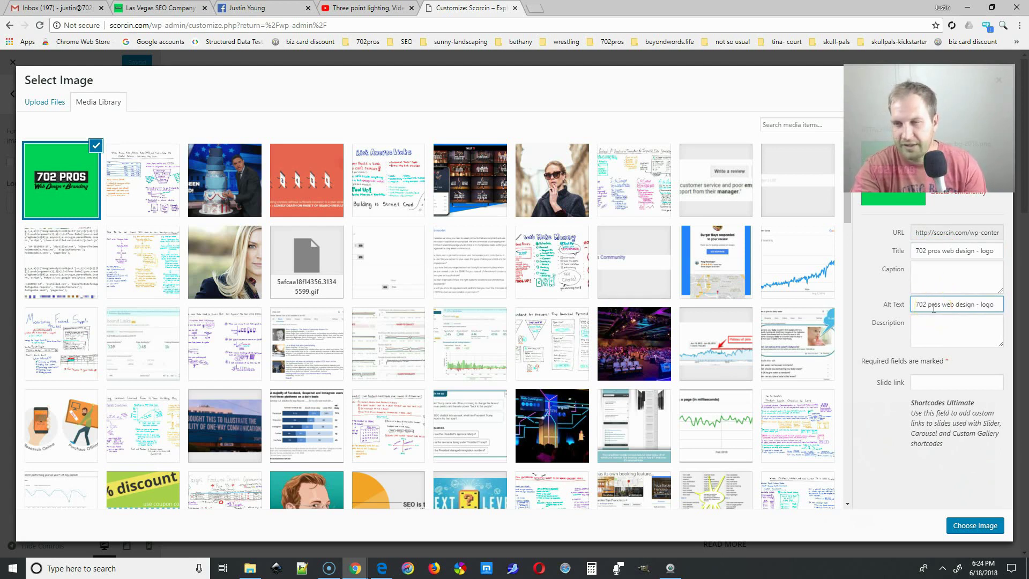
{"action": "left_click", "coordinate": [953, 305]}
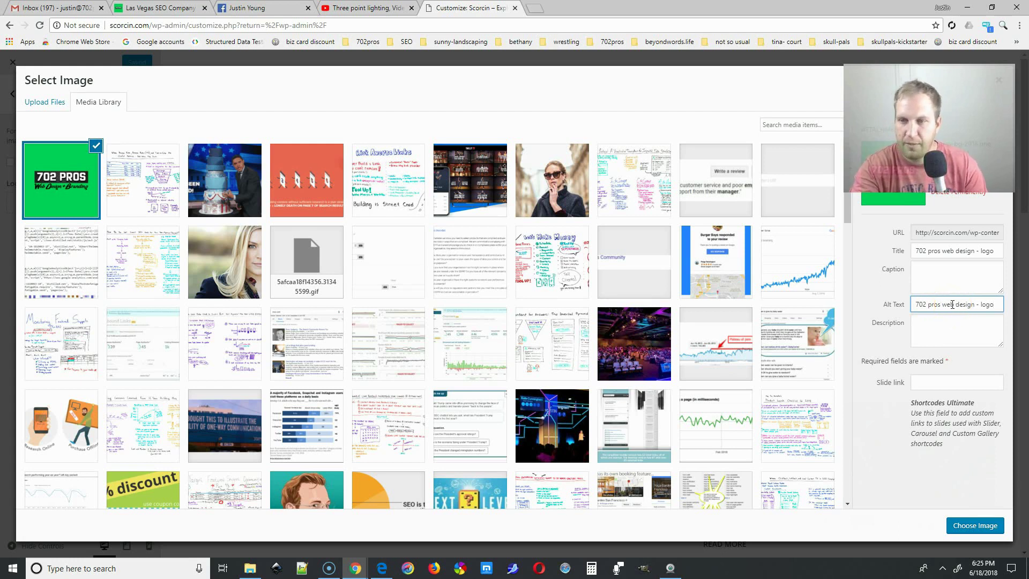
{"action": "left_click", "coordinate": [941, 328]}
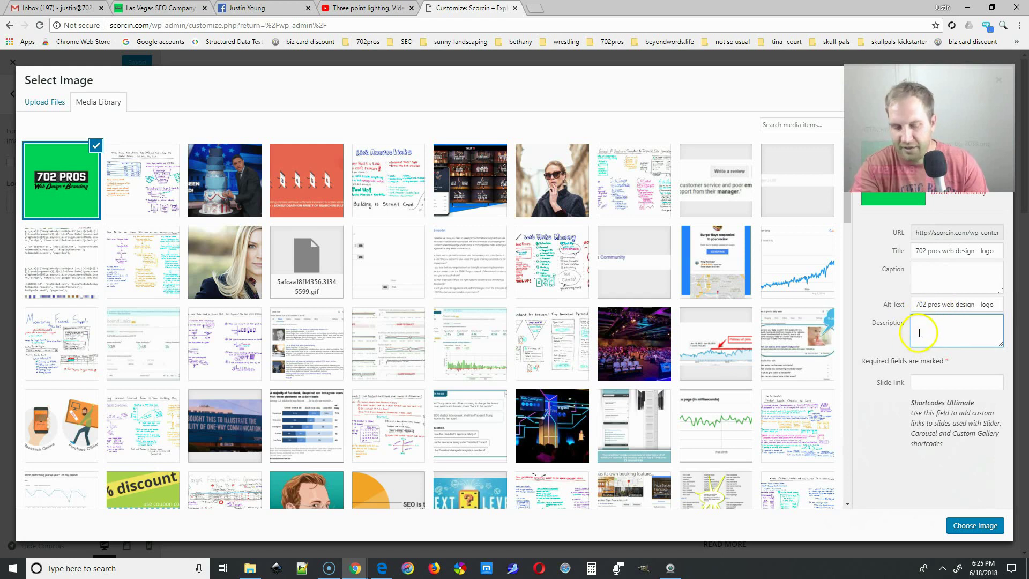
{"action": "key", "text": "ctrl+v"}
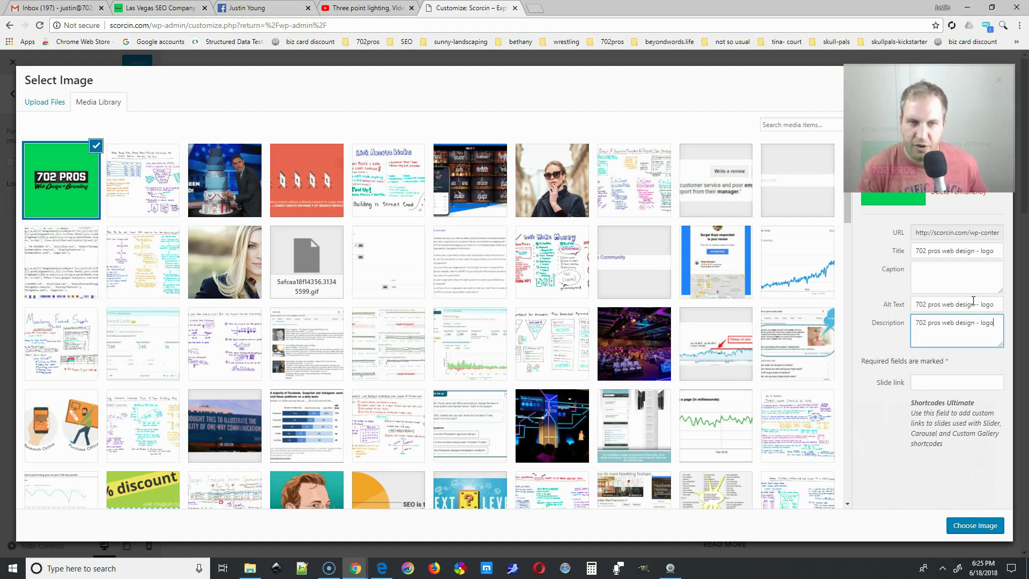
Apply the uploaded image as the site logo and compare it with and without the round frame, leaving No Frame logo enabled.
{"action": "left_click", "coordinate": [919, 276]}
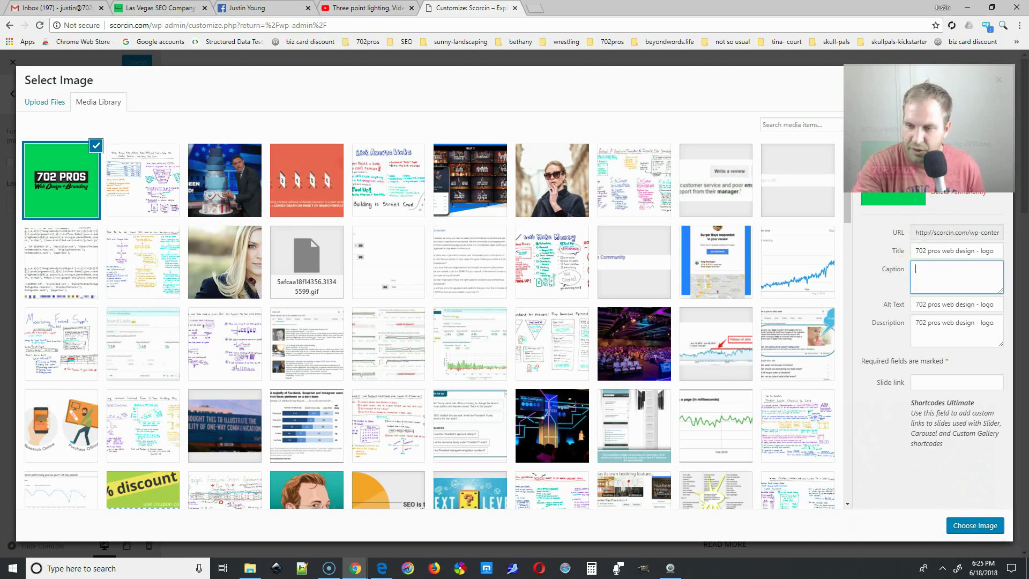
{"action": "left_click", "coordinate": [999, 525]}
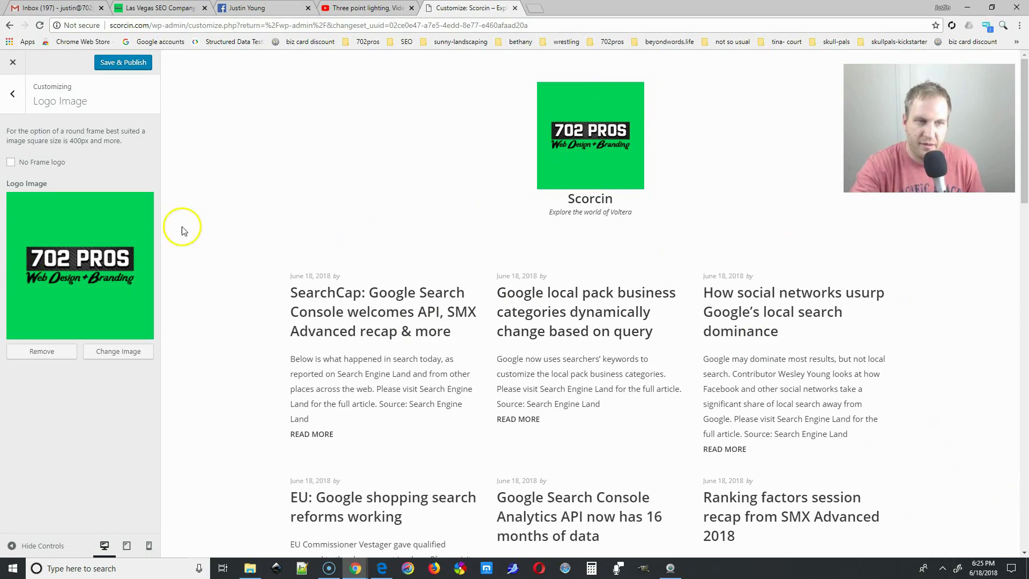
{"action": "left_click", "coordinate": [11, 163]}
{"action": "left_click", "coordinate": [11, 163]}
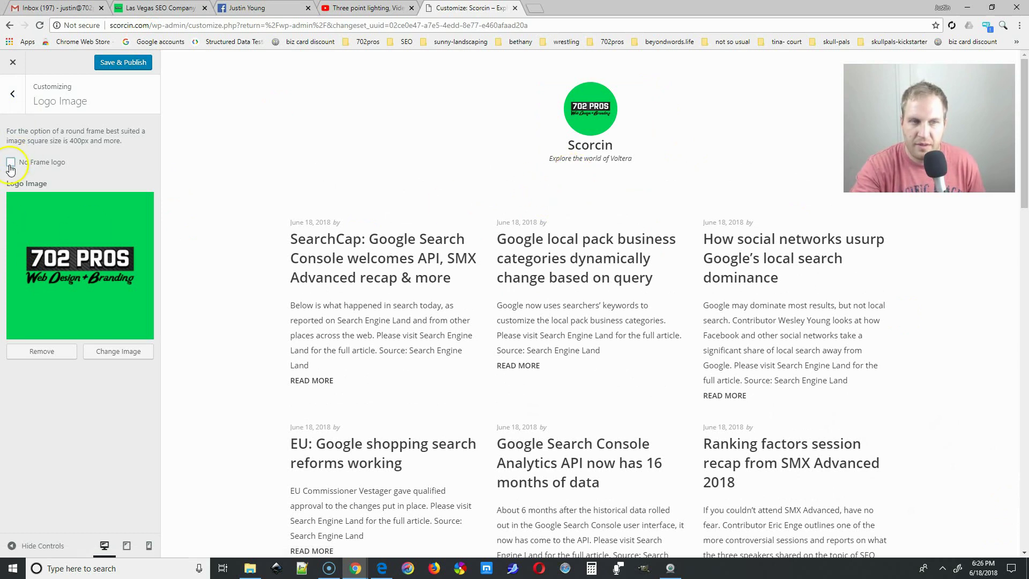
{"action": "left_click", "coordinate": [11, 163]}
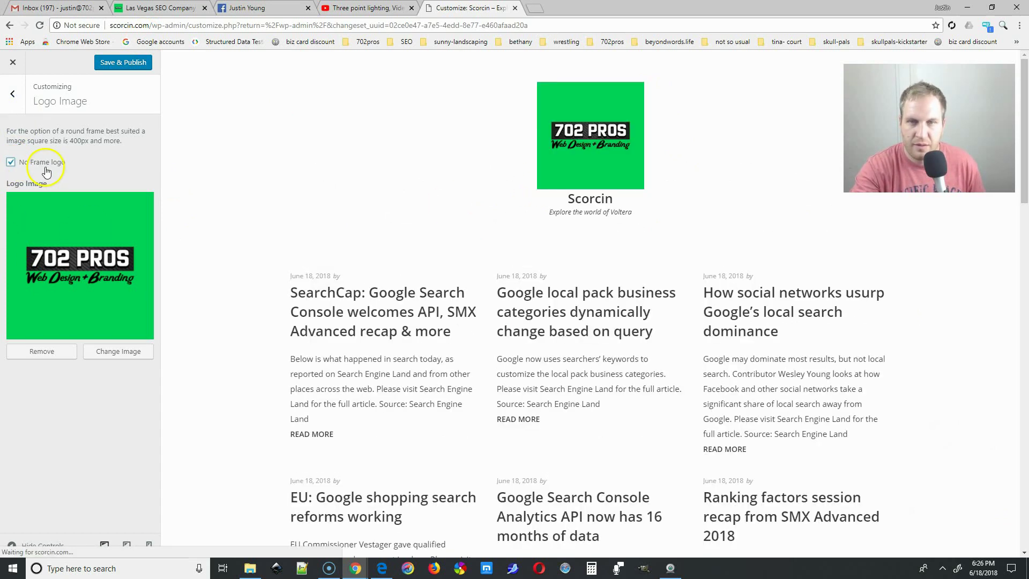
{"action": "left_click", "coordinate": [11, 162]}
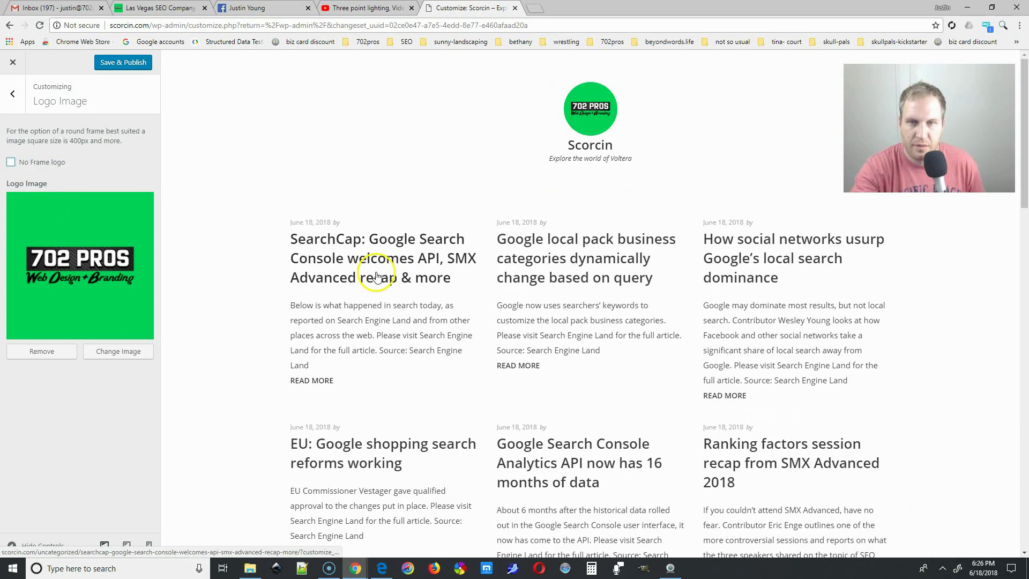
{"action": "left_click", "coordinate": [11, 161]}
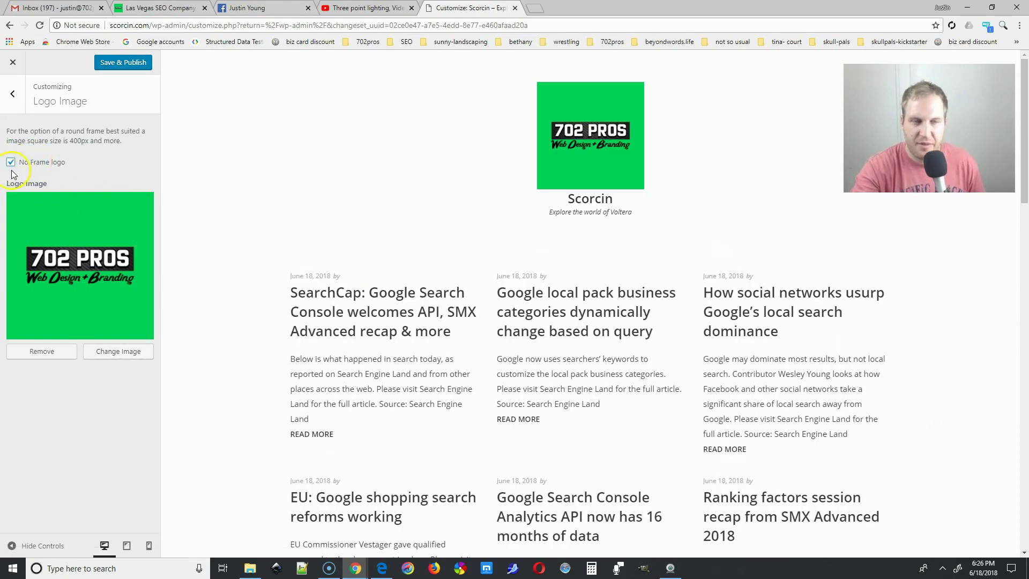
Turn off the No Frame logo option to use the round frame, check it on the page preview and publish the change.
{"action": "left_click", "coordinate": [11, 162]}
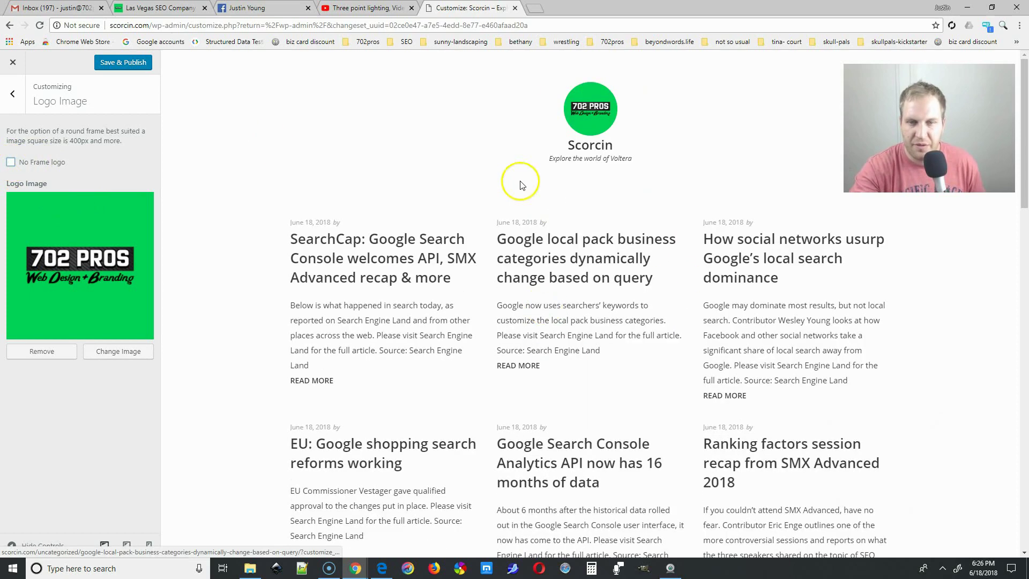
{"action": "scroll", "coordinate": [566, 261], "scroll_direction": "down", "scroll_amount": 5}
{"action": "scroll", "coordinate": [566, 261], "scroll_direction": "down", "scroll_amount": 6}
{"action": "scroll", "coordinate": [601, 321], "scroll_direction": "up", "scroll_amount": 11}
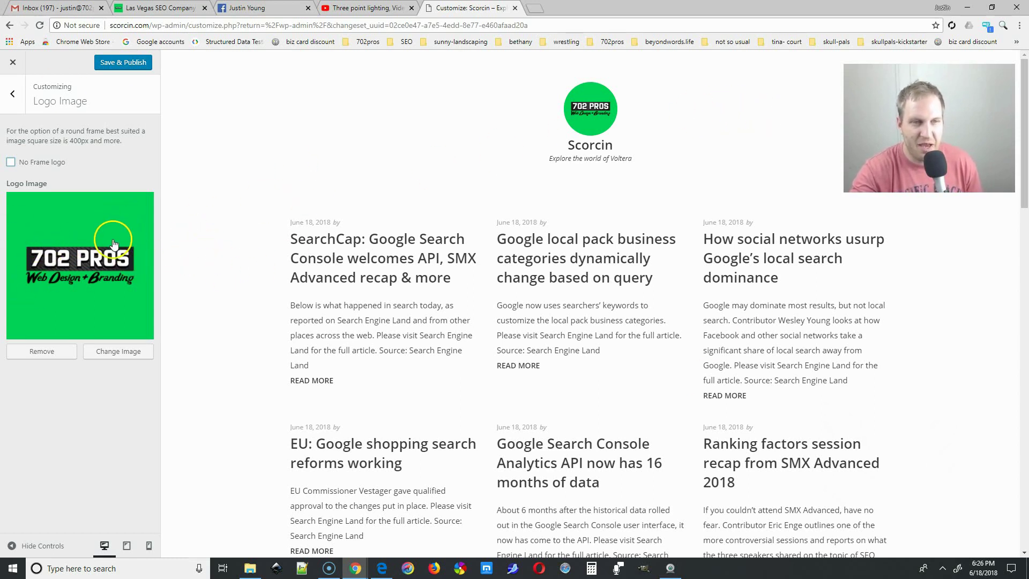
{"action": "left_click", "coordinate": [122, 64]}
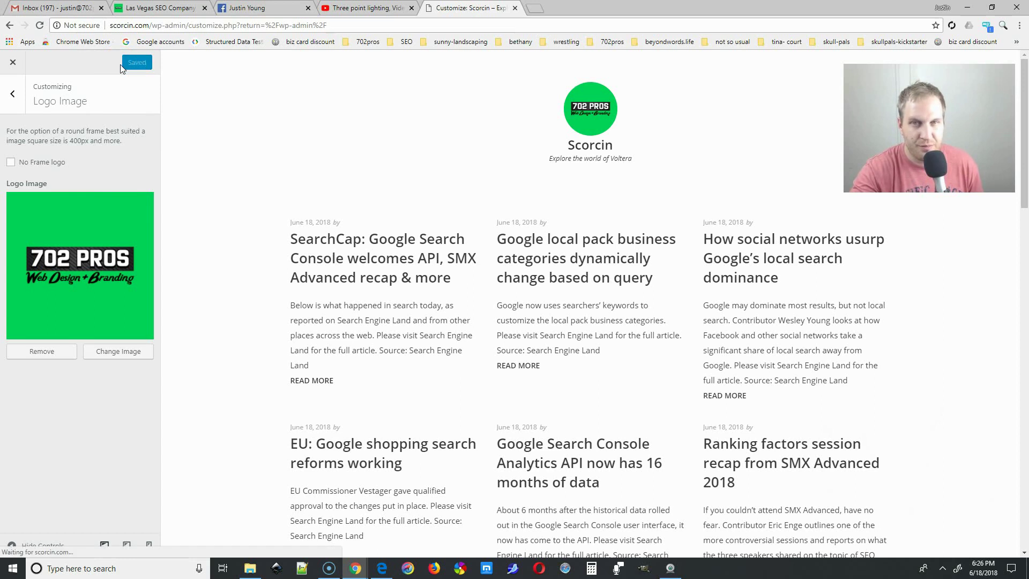
Choose the green 702 Pros logo from the media library as the site icon in the Site Identity settings.
{"action": "left_click", "coordinate": [13, 94]}
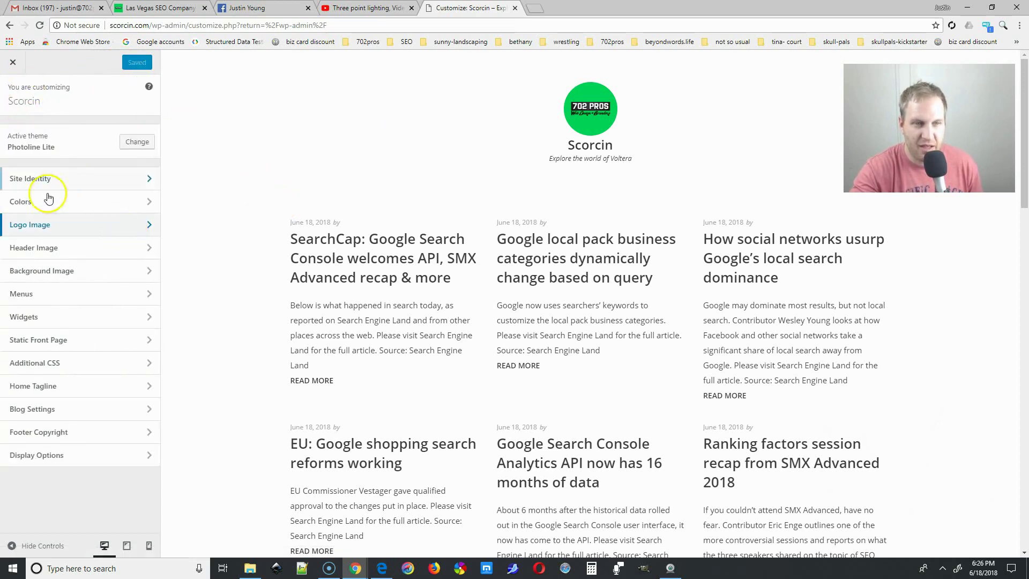
{"action": "left_click", "coordinate": [80, 185]}
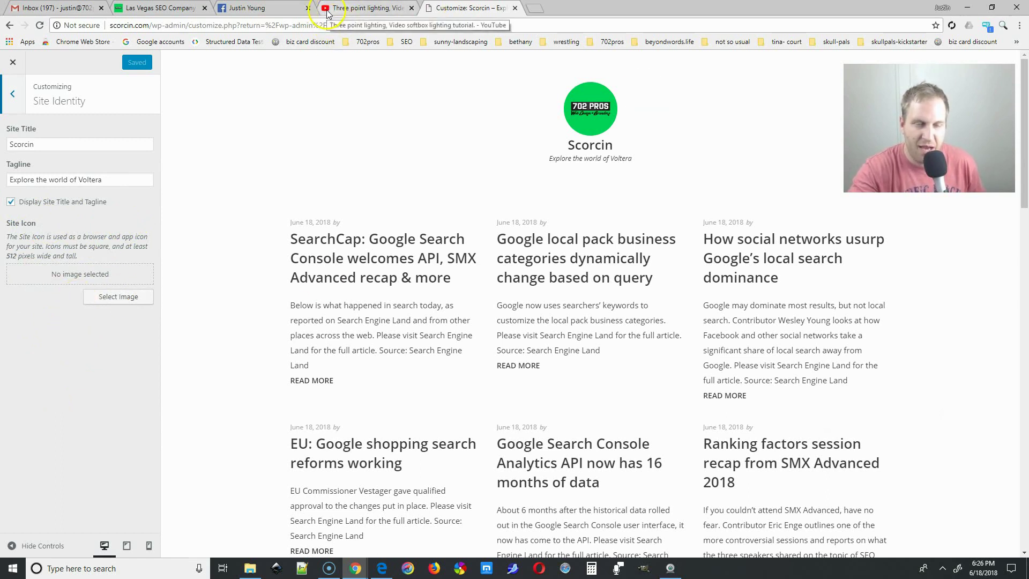
{"action": "left_click", "coordinate": [108, 299]}
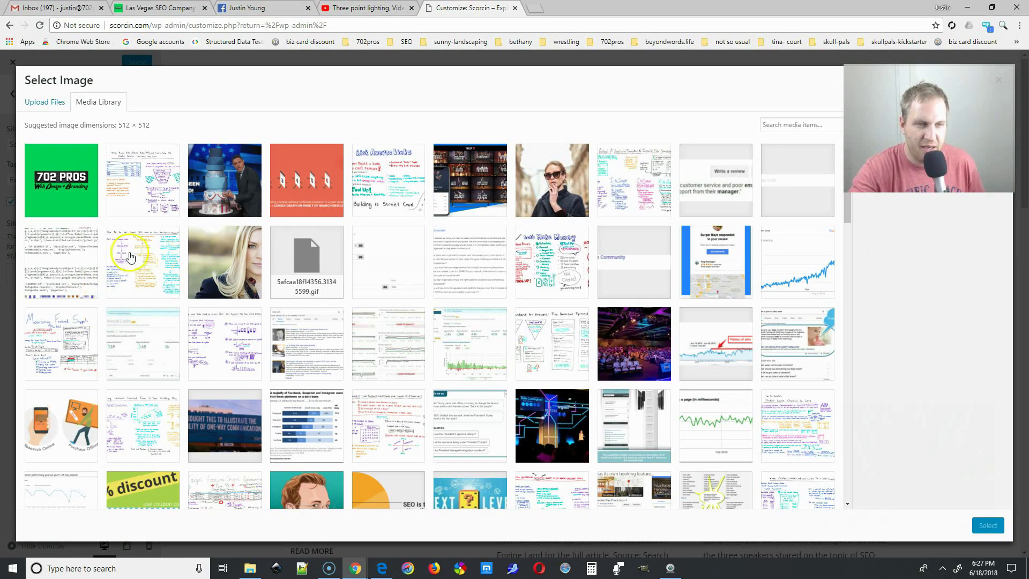
{"action": "left_click", "coordinate": [64, 188]}
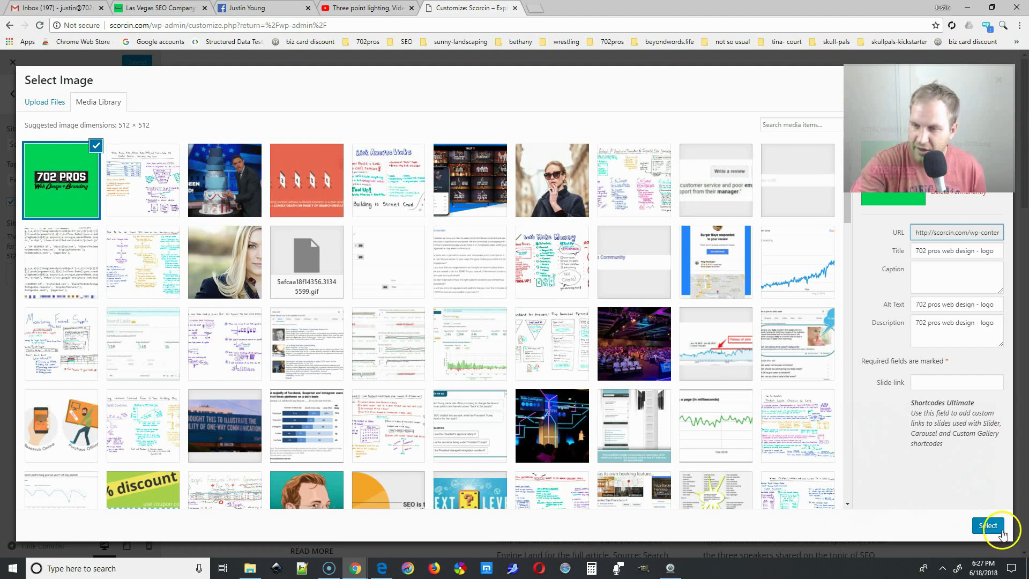
{"action": "left_click", "coordinate": [987, 525]}
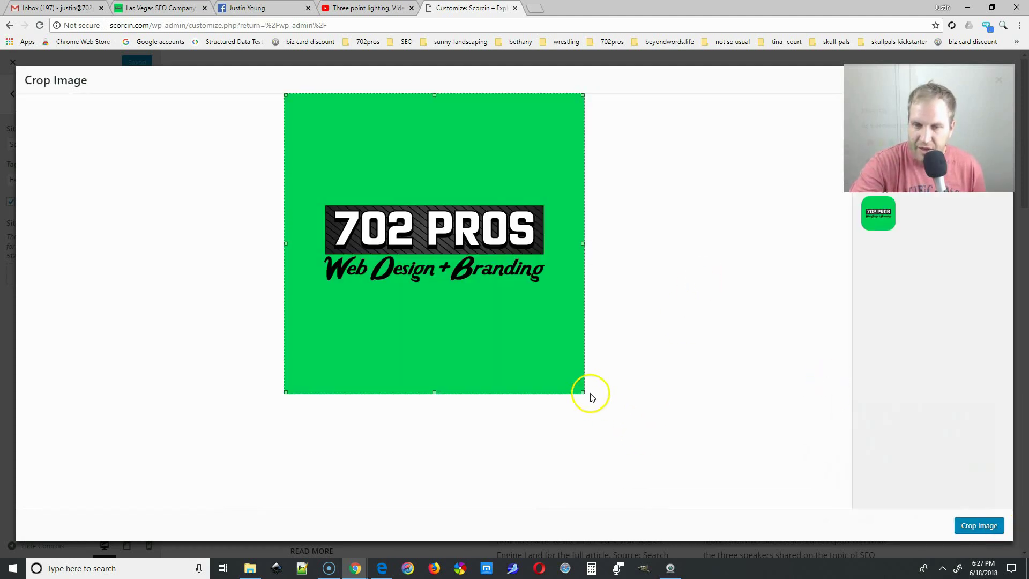
{"action": "left_click_drag", "start_coordinate": [583, 393], "coordinate": [530, 273]}
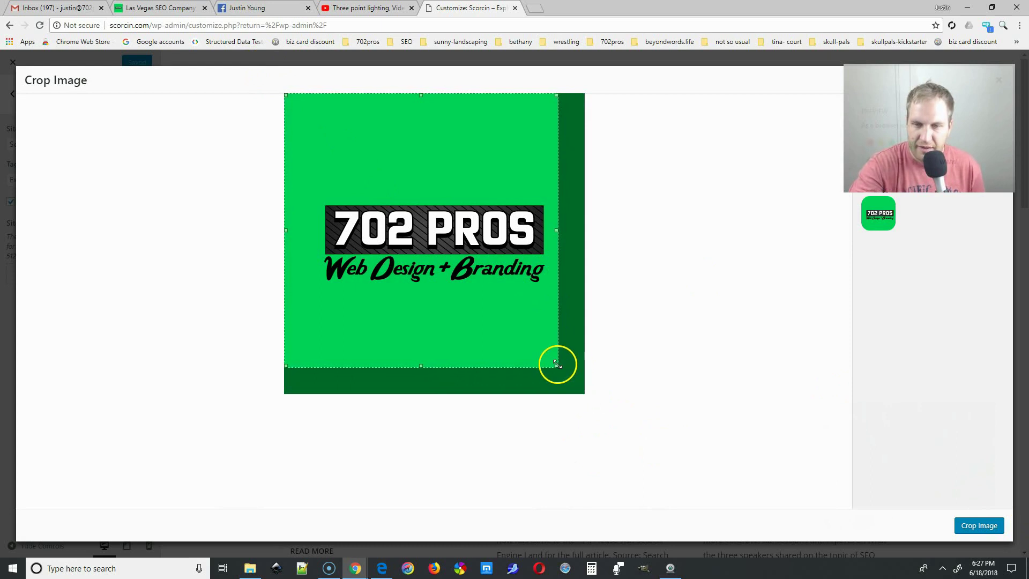
{"action": "left_click_drag", "start_coordinate": [556, 366], "coordinate": [602, 438]}
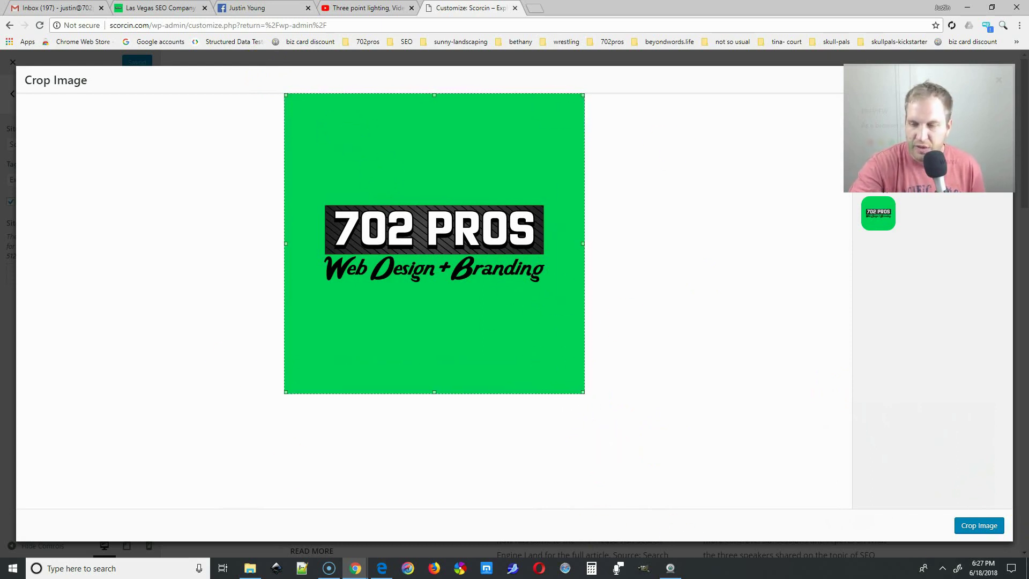
{"action": "left_click_drag", "start_coordinate": [579, 390], "coordinate": [558, 366]}
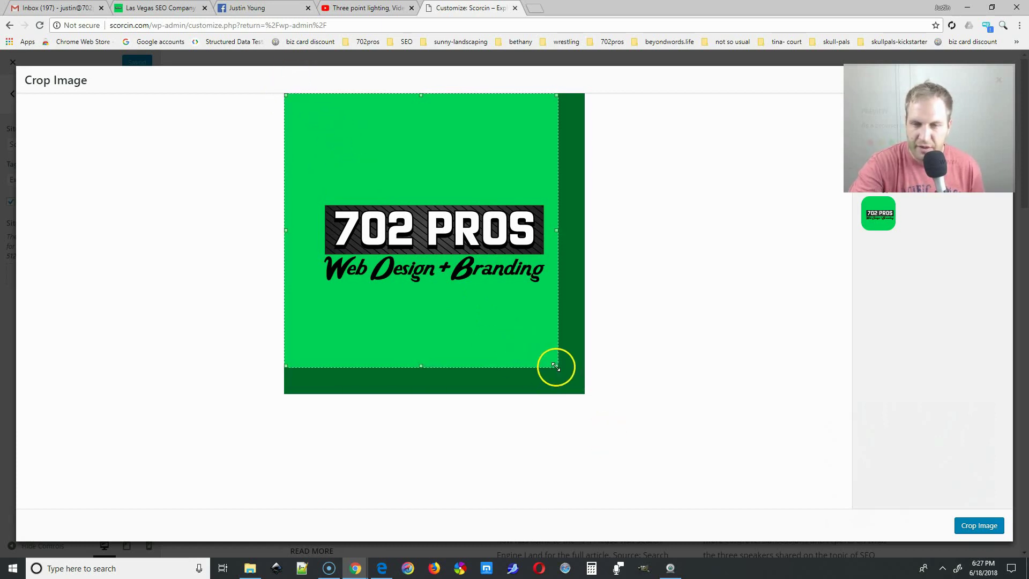
{"action": "left_click_drag", "start_coordinate": [556, 364], "coordinate": [642, 436]}
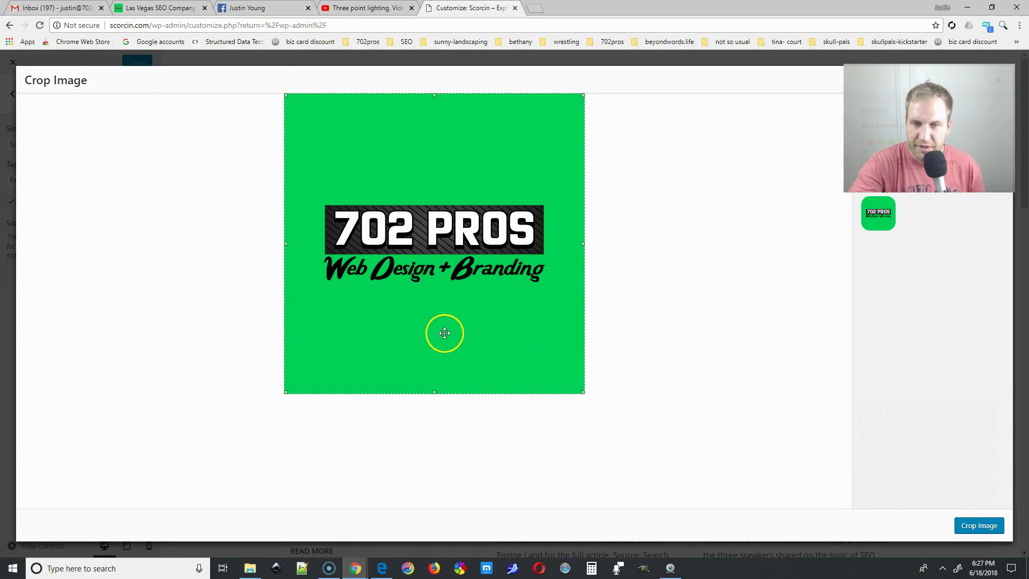
Crop the site icon with the full logo image selected and publish the change.
{"action": "left_click", "coordinate": [999, 526]}
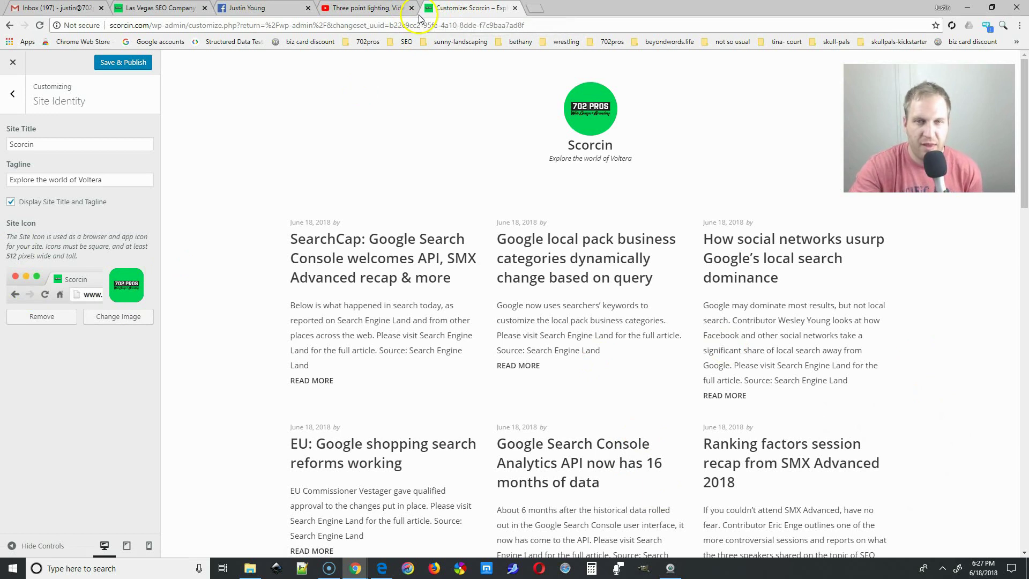
{"action": "left_click", "coordinate": [127, 67]}
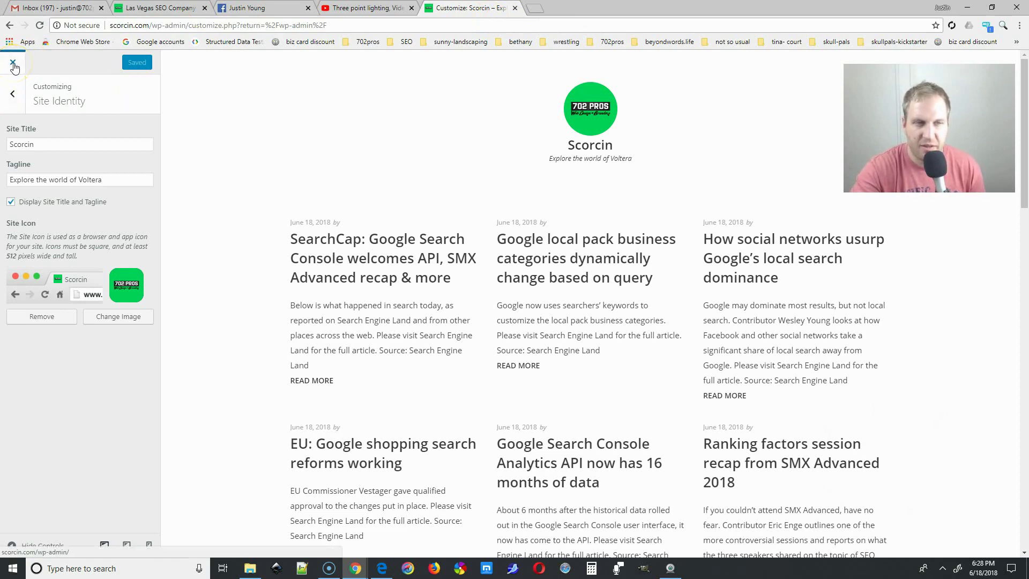
Close the theme customizer and go to the live Scorcin site.
{"action": "left_click", "coordinate": [14, 63]}
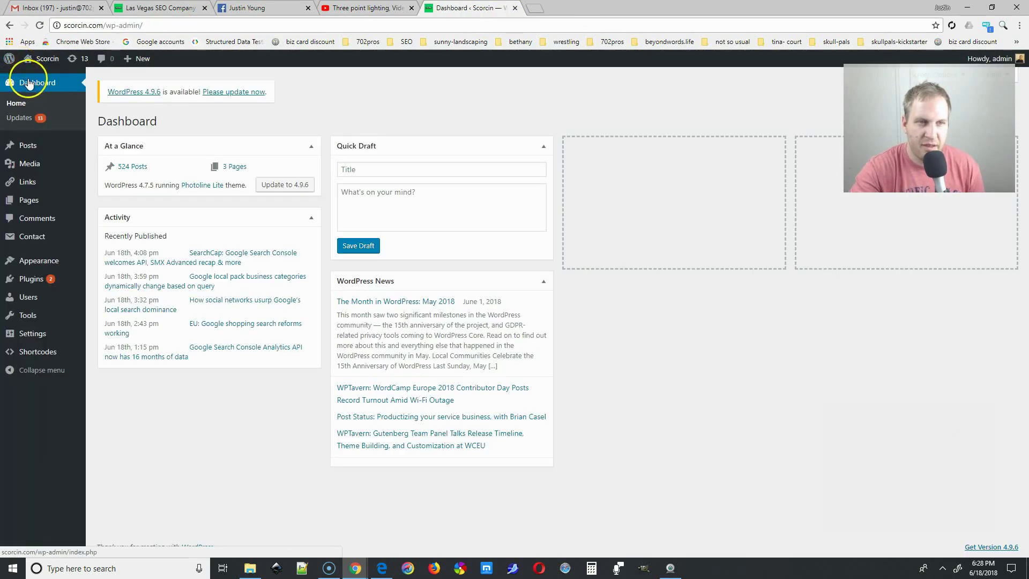
{"action": "mouse_move", "coordinate": [44, 61]}
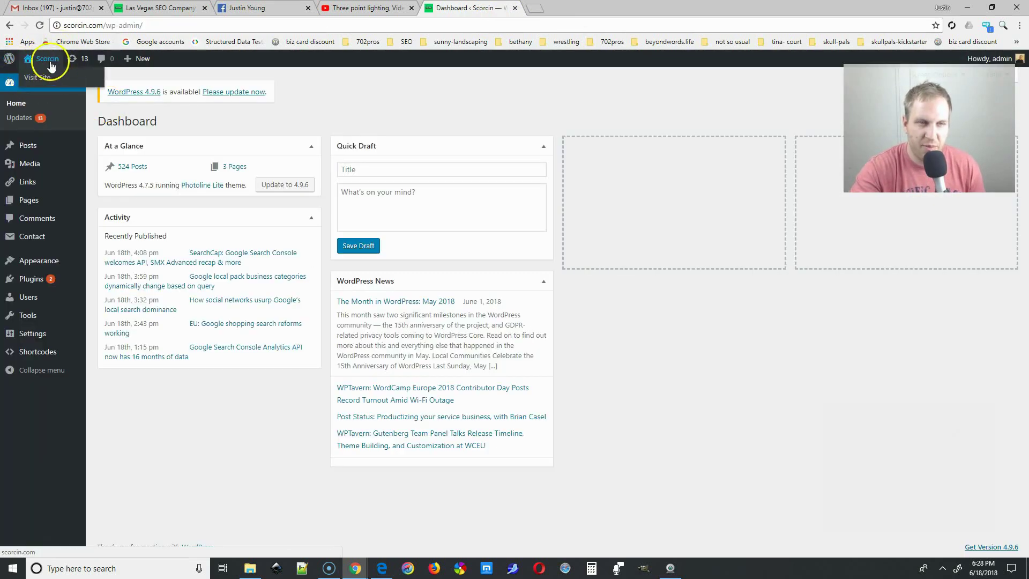